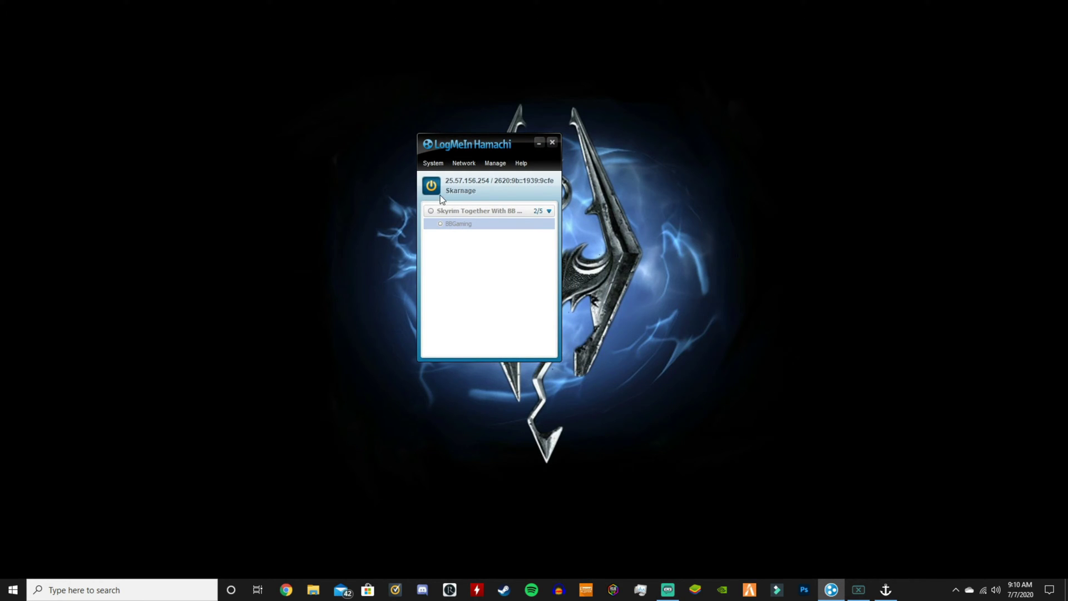
- Toggle Hamachi offline and back online, then close the system options without changes
click(439, 193)
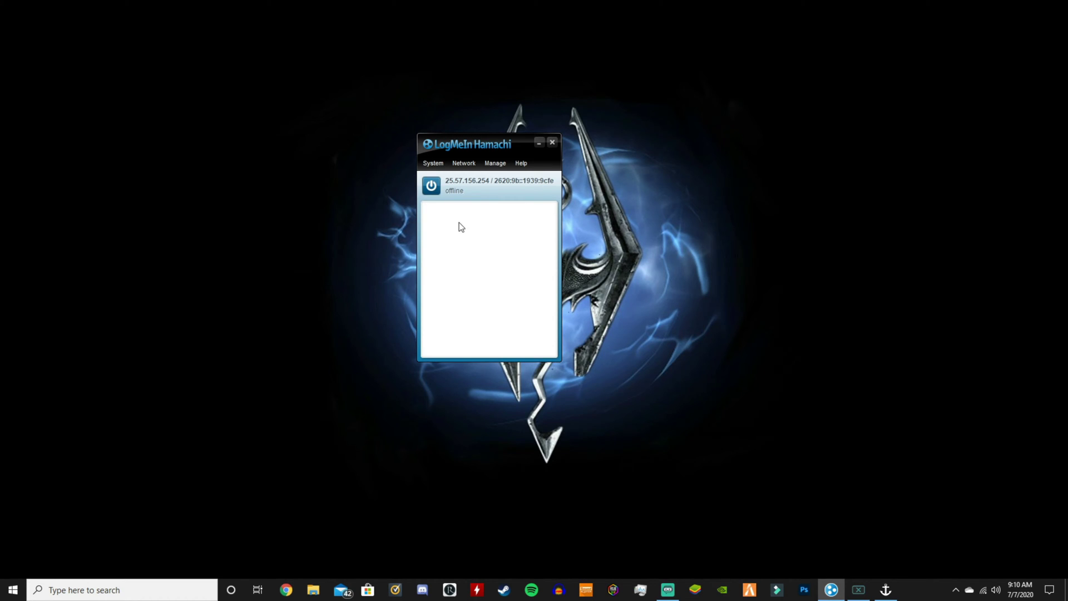
click(431, 186)
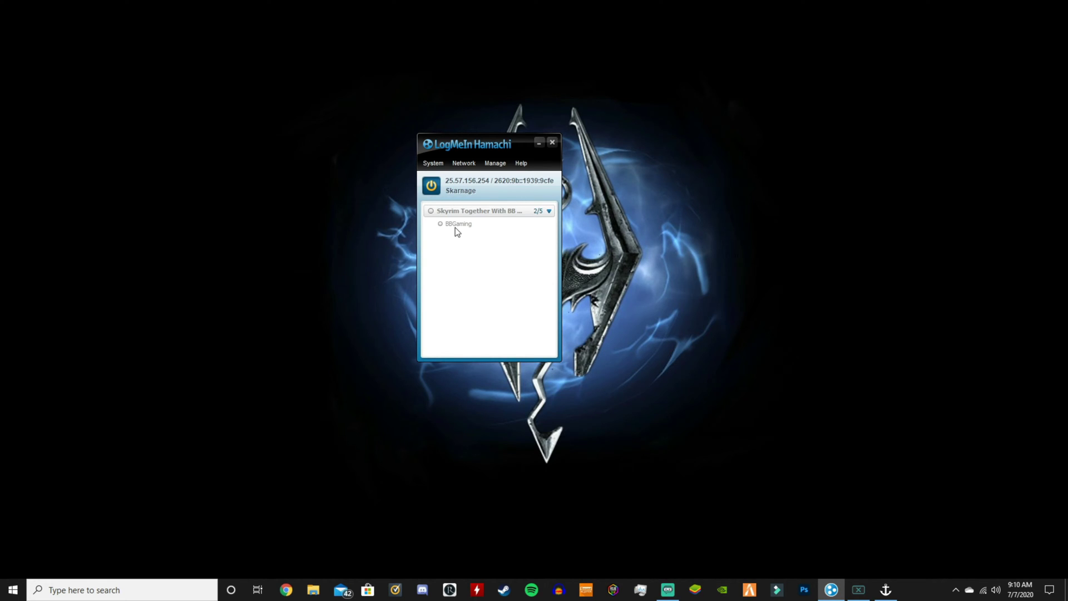
click(434, 163)
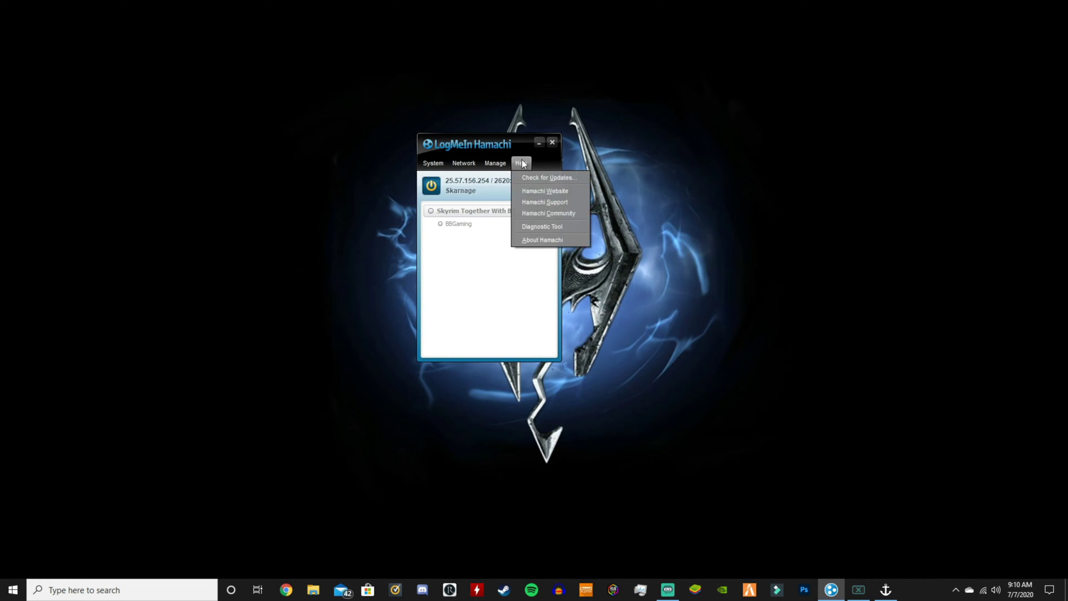
click(464, 248)
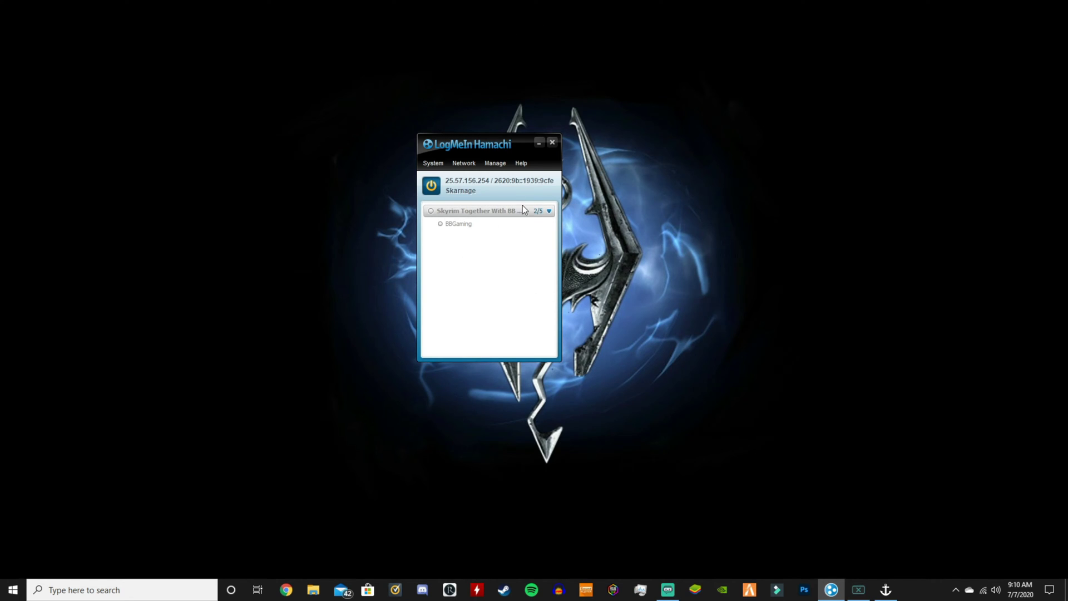
- Create network 'TacoLover69420' with a network password entered and confirmed
click(464, 165)
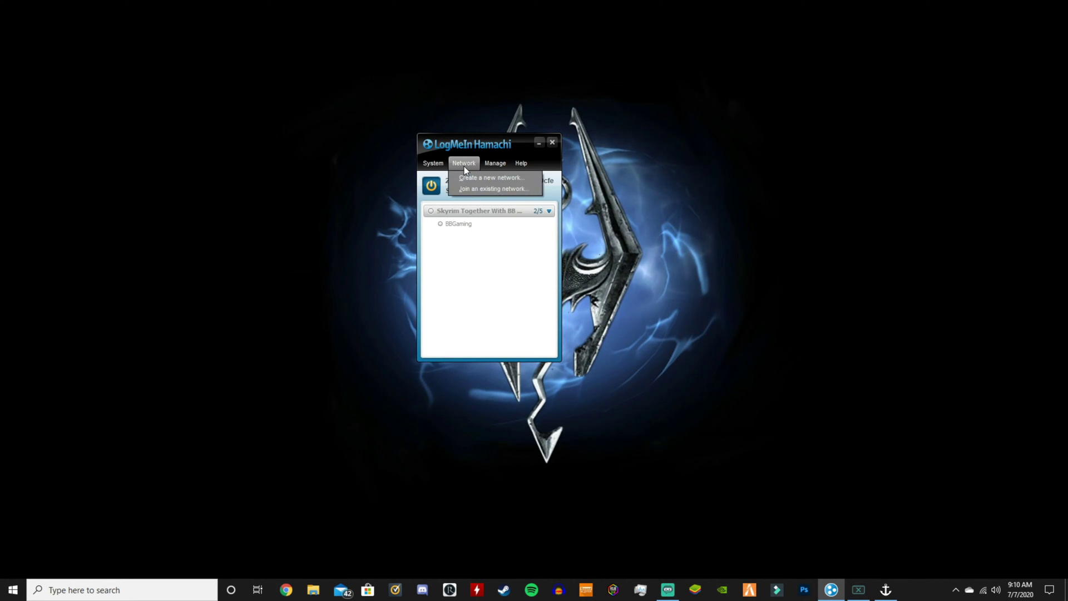
click(457, 177)
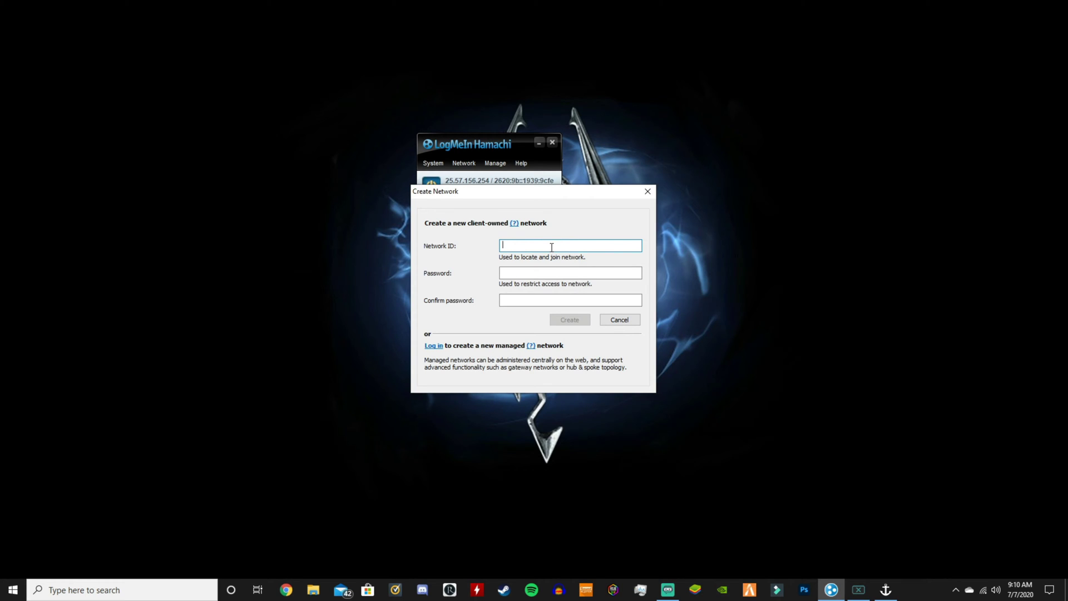
text(TacoLover69420)
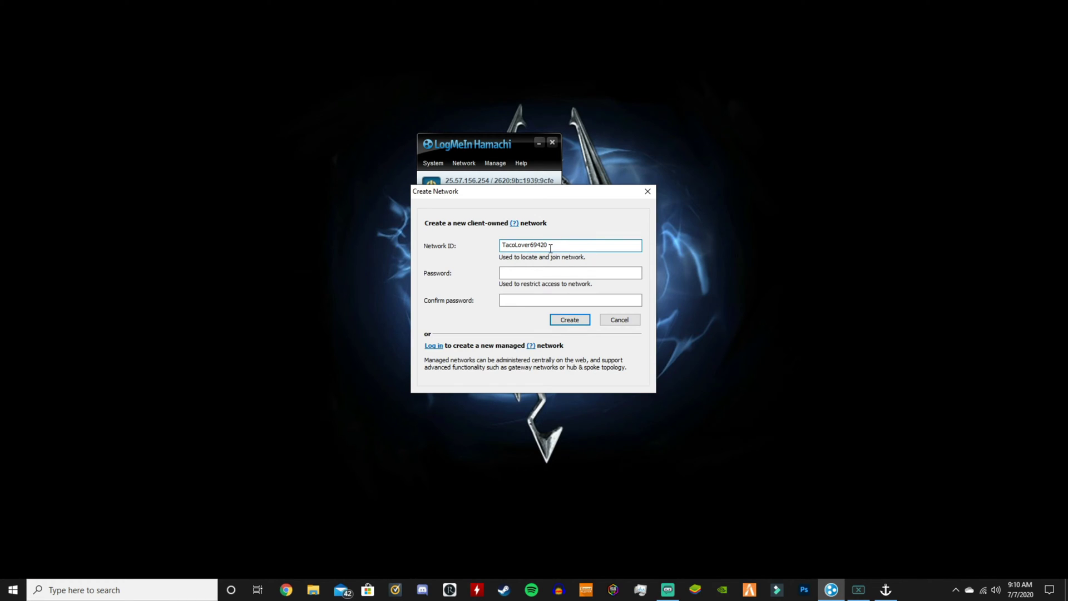
click(518, 273)
text(123)
key(Tab)
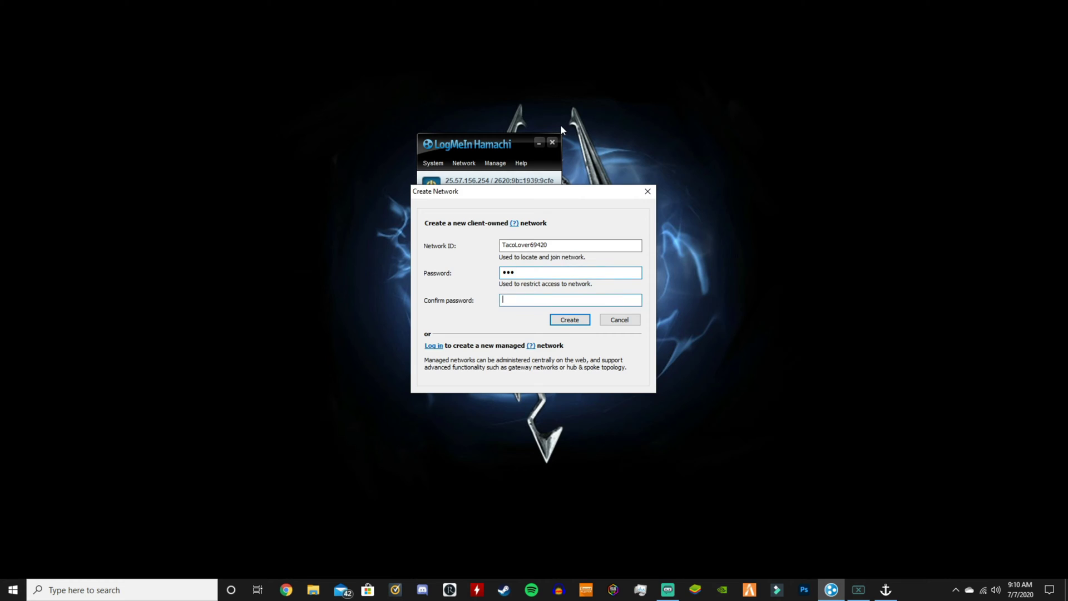
text(12)
key(Return)
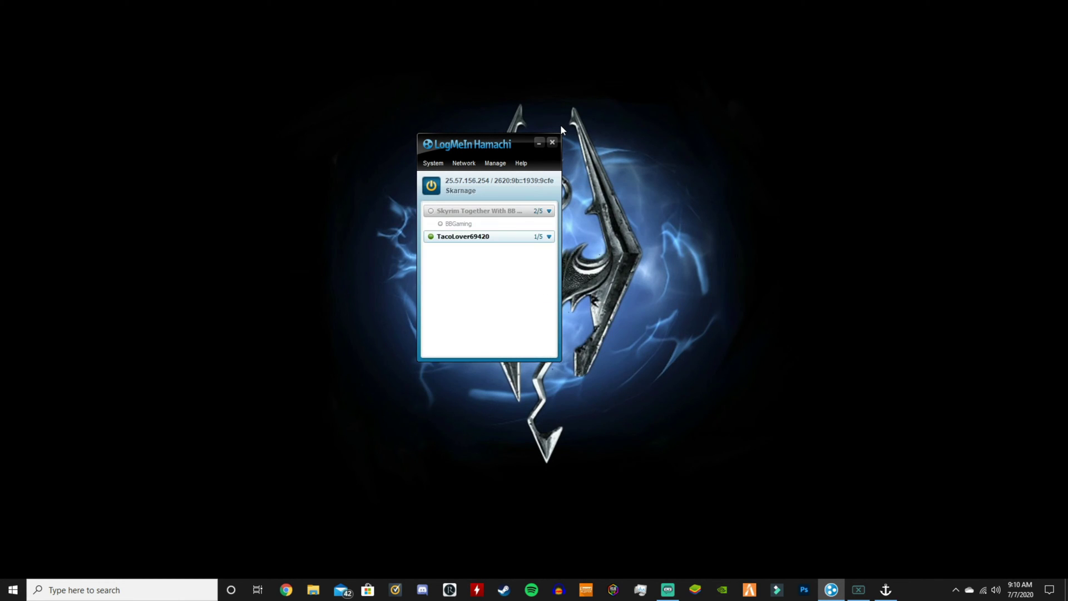
mouse_move(455, 239)
click(469, 170)
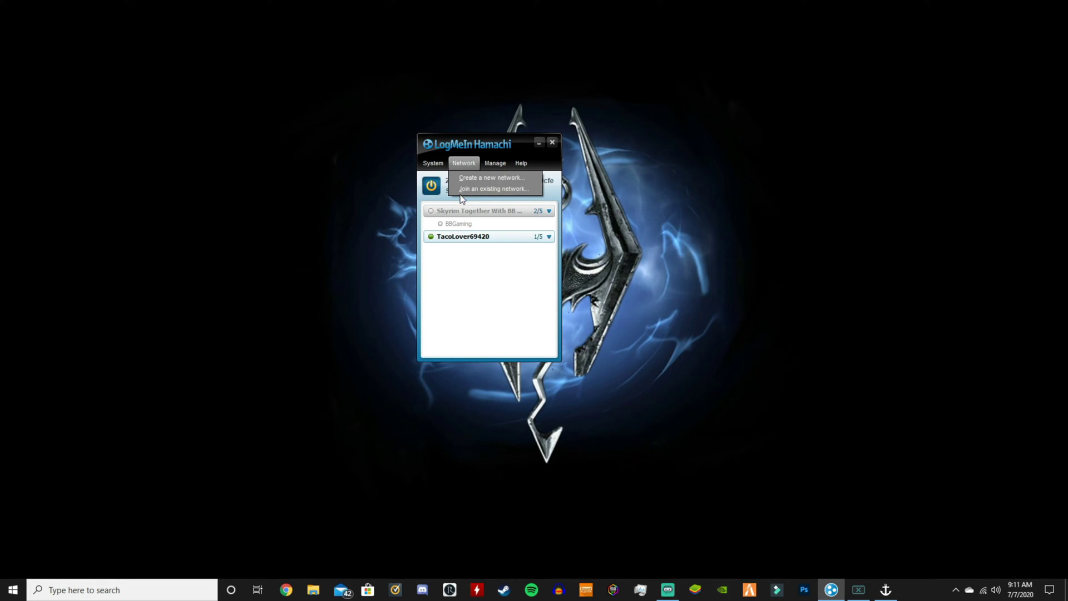
- Delete the TacoLover69420 network and confirm the deletion
click(471, 241)
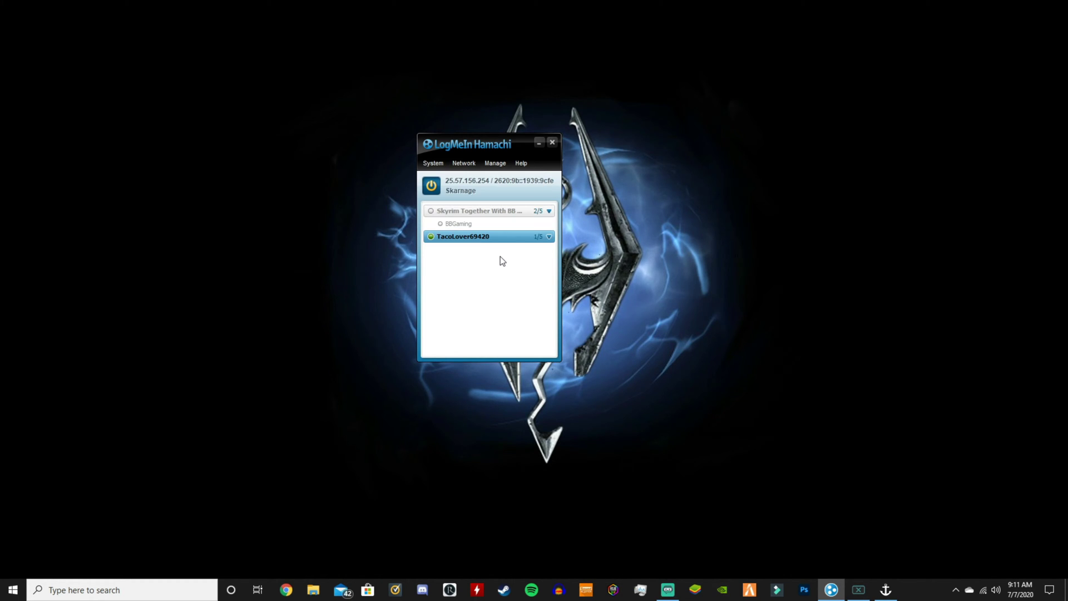
right_click(533, 237)
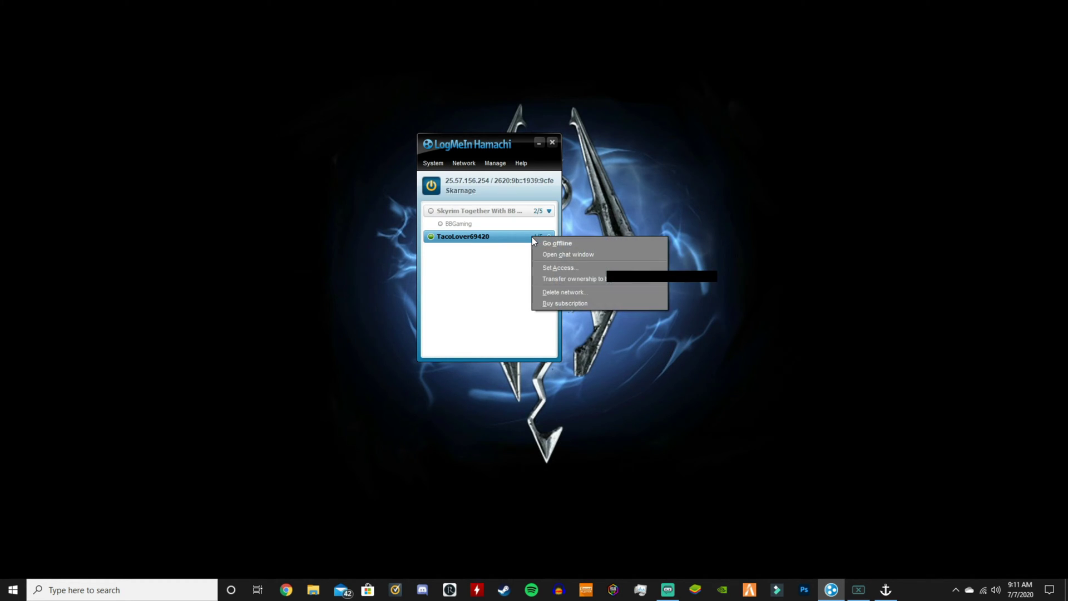
click(554, 293)
click(512, 311)
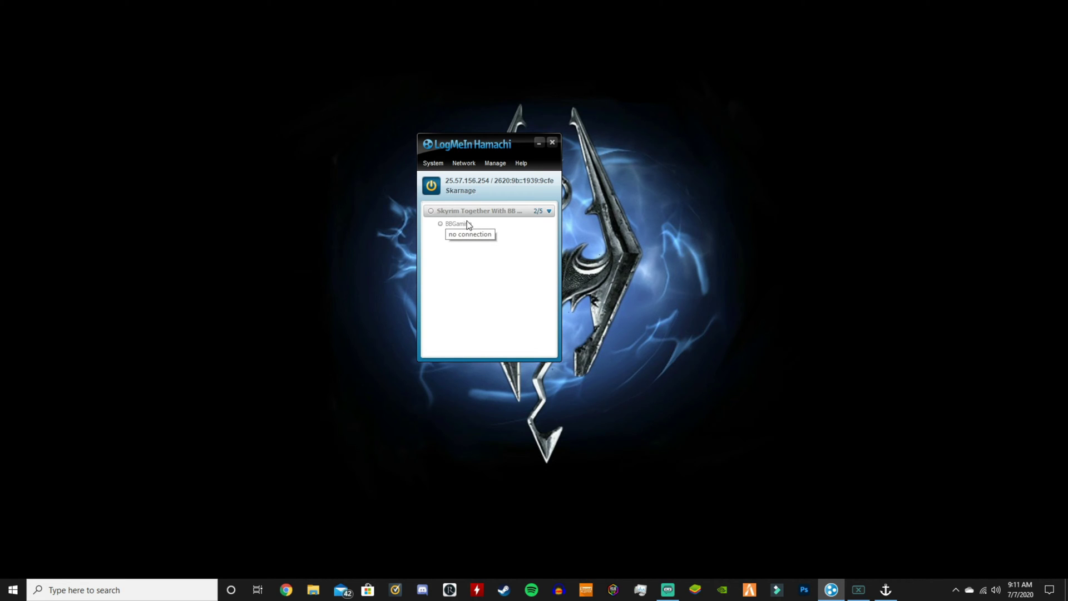
- Copy this computer's Hamachi IPv4 address, then switch to File Explorer
right_click(463, 224)
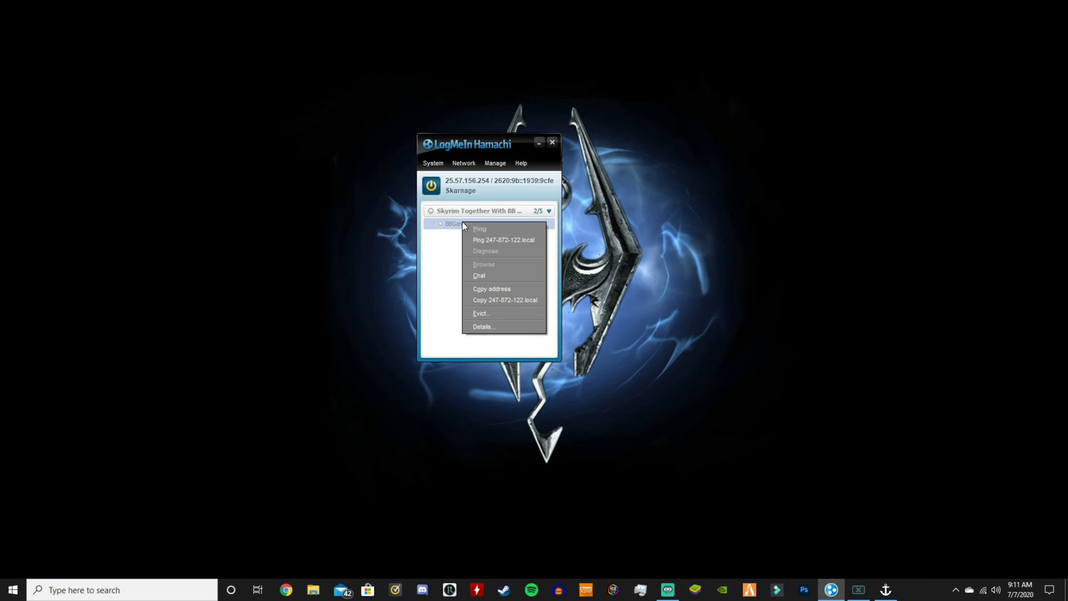
click(427, 248)
right_click(455, 184)
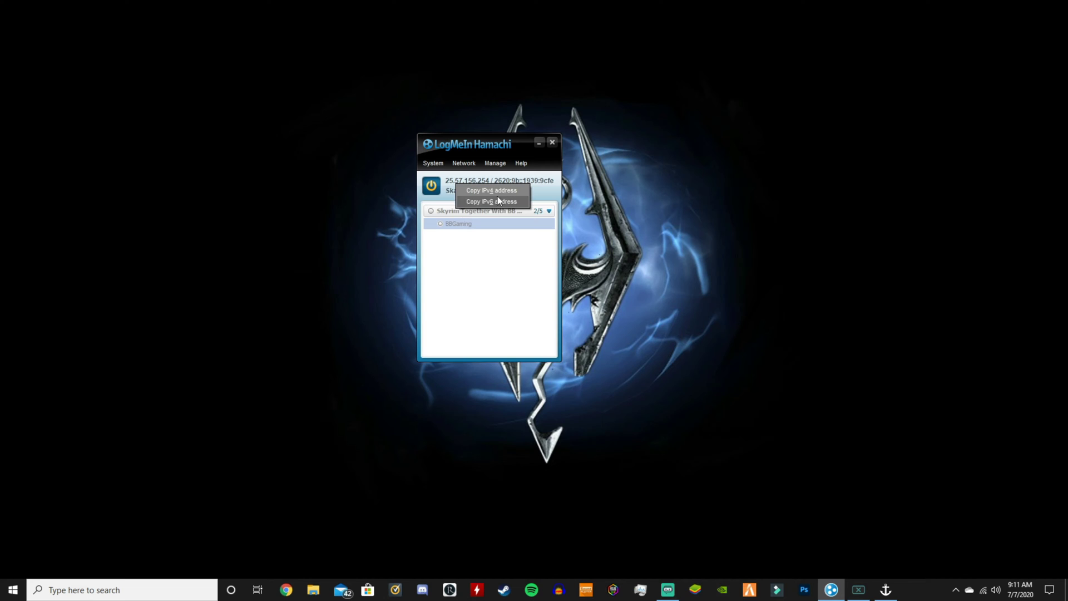
click(481, 192)
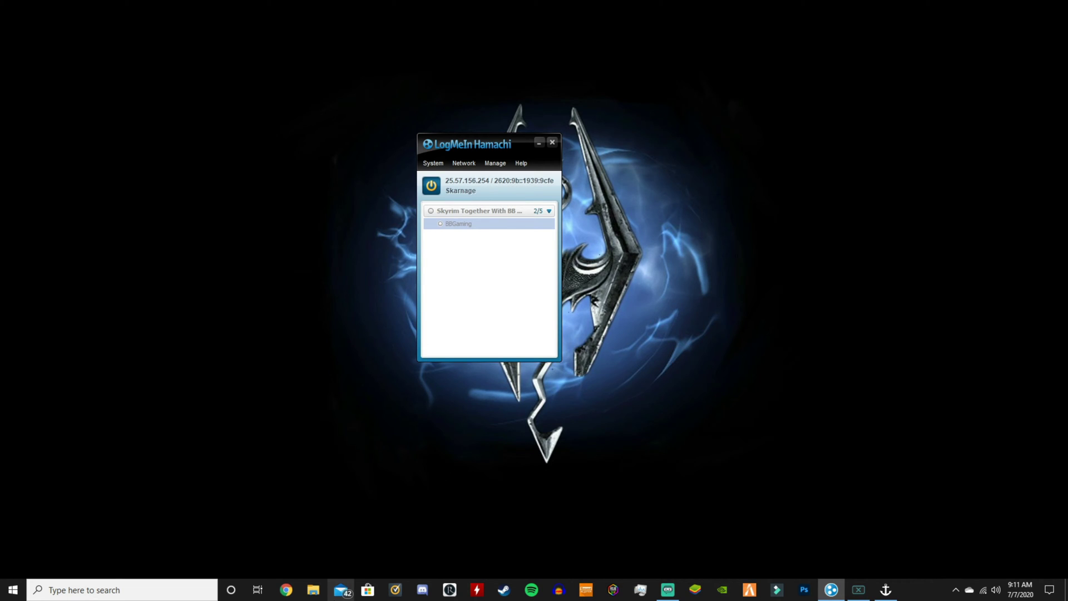
click(323, 594)
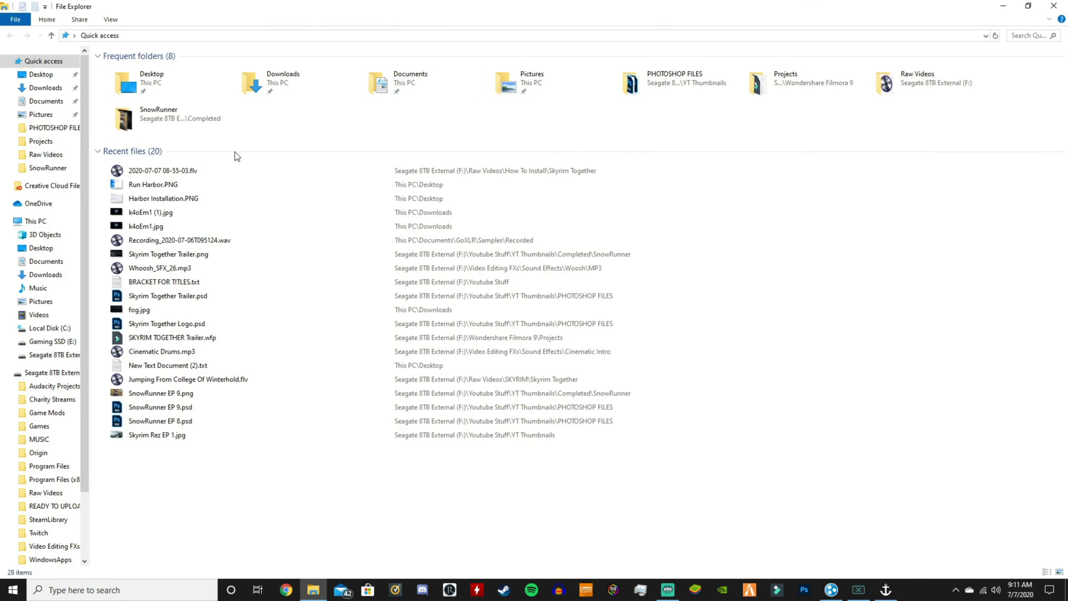
- Browse C:\Program Files (x86)\Steam\steamapps\common looking for the Skyrim install
scroll(61, 451, down, 2)
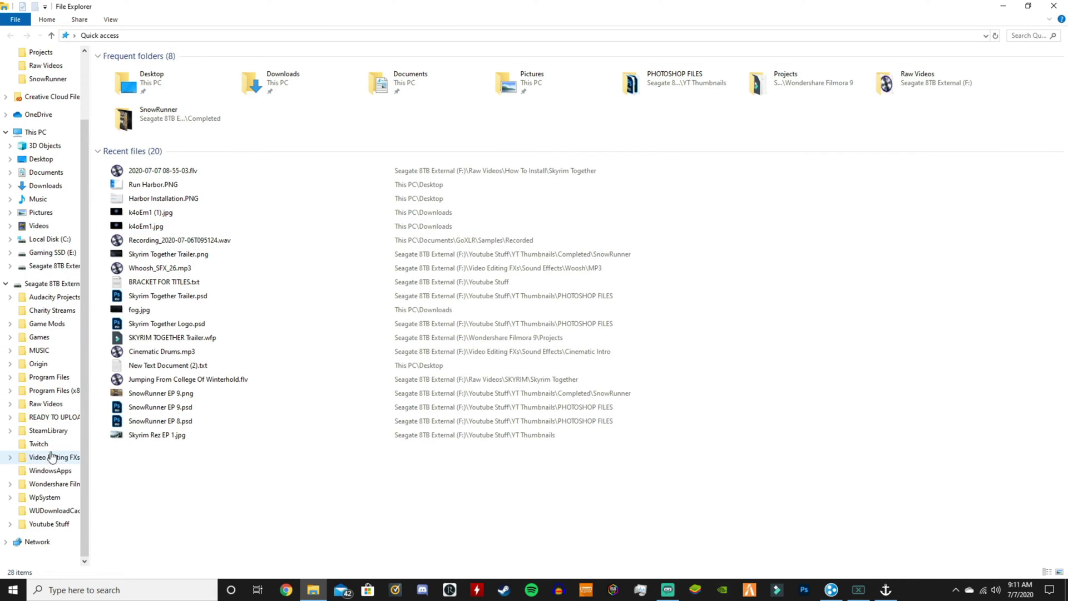
scroll(31, 273, up, 1)
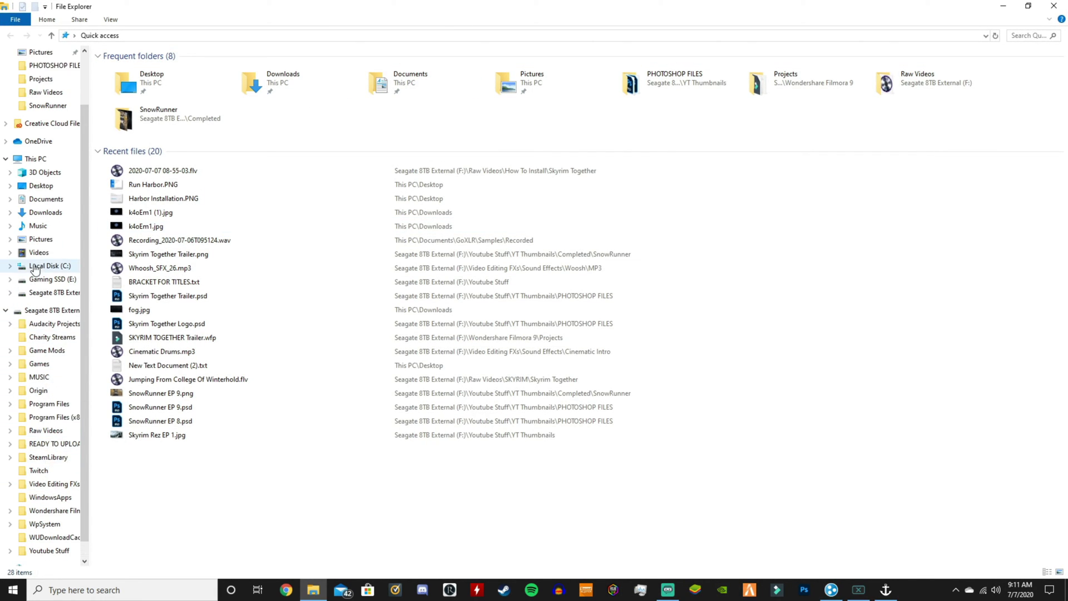
click(31, 270)
double_click(156, 92)
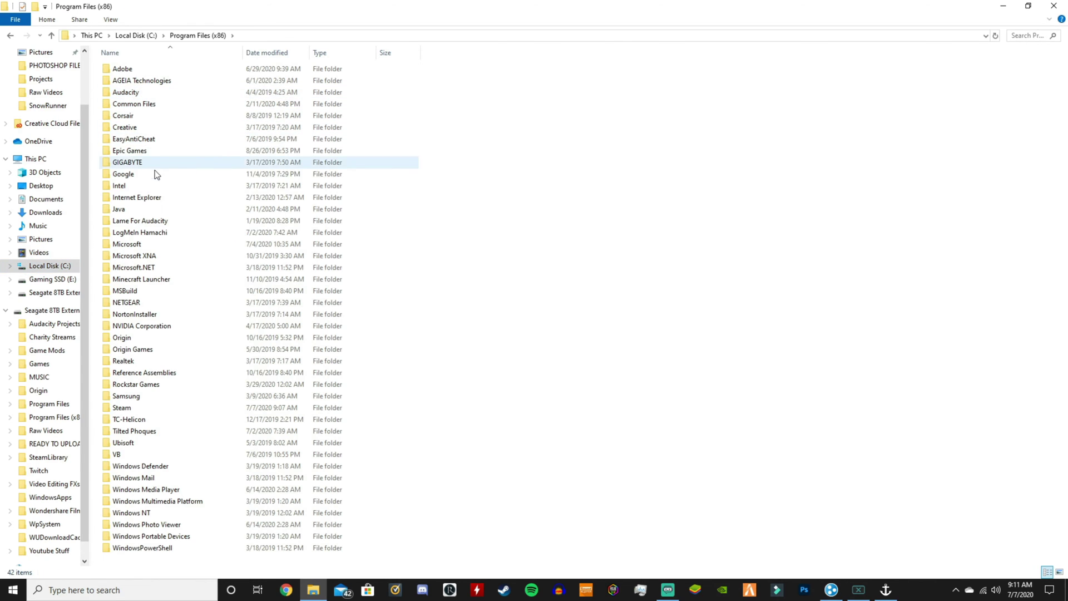
double_click(135, 408)
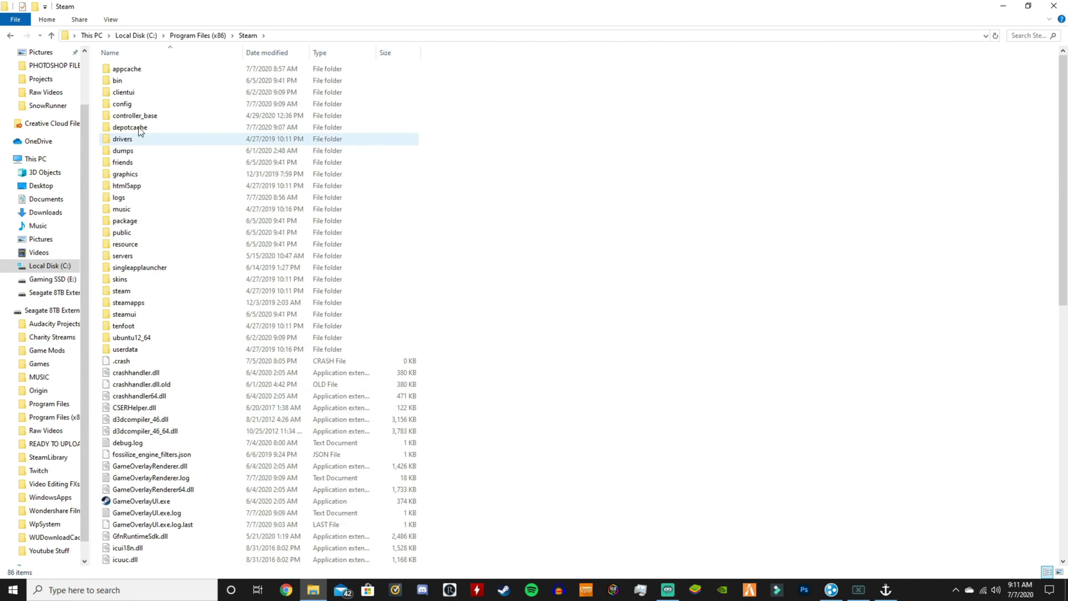
double_click(133, 302)
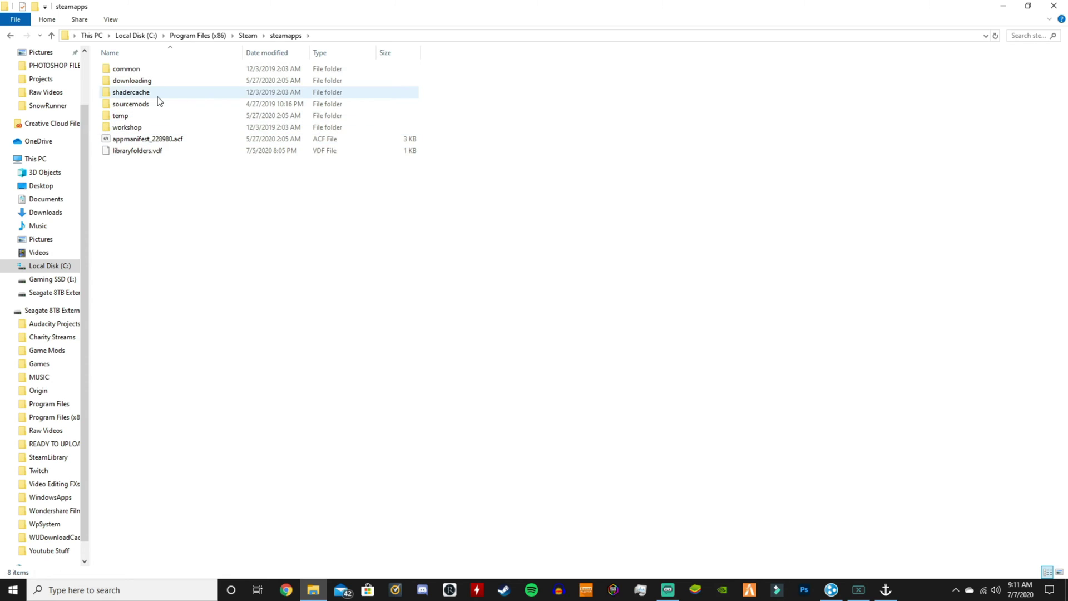
double_click(134, 69)
scroll(47, 406, down, 1)
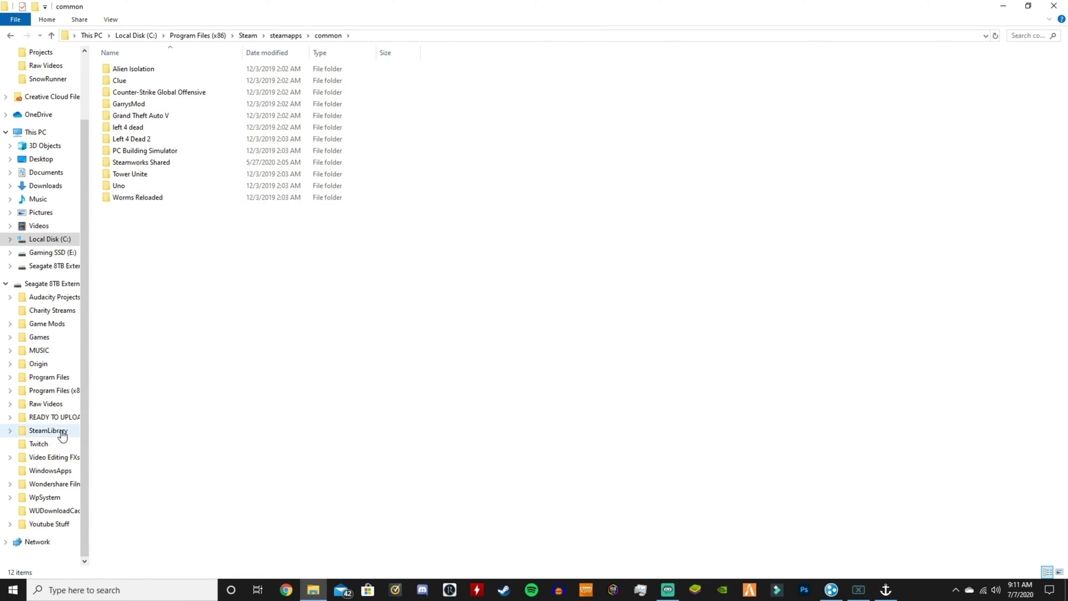
- On the external drive's SteamLibrary, open Skyrim Special Edition\server and launch Server.exe
click(48, 431)
double_click(126, 68)
double_click(125, 69)
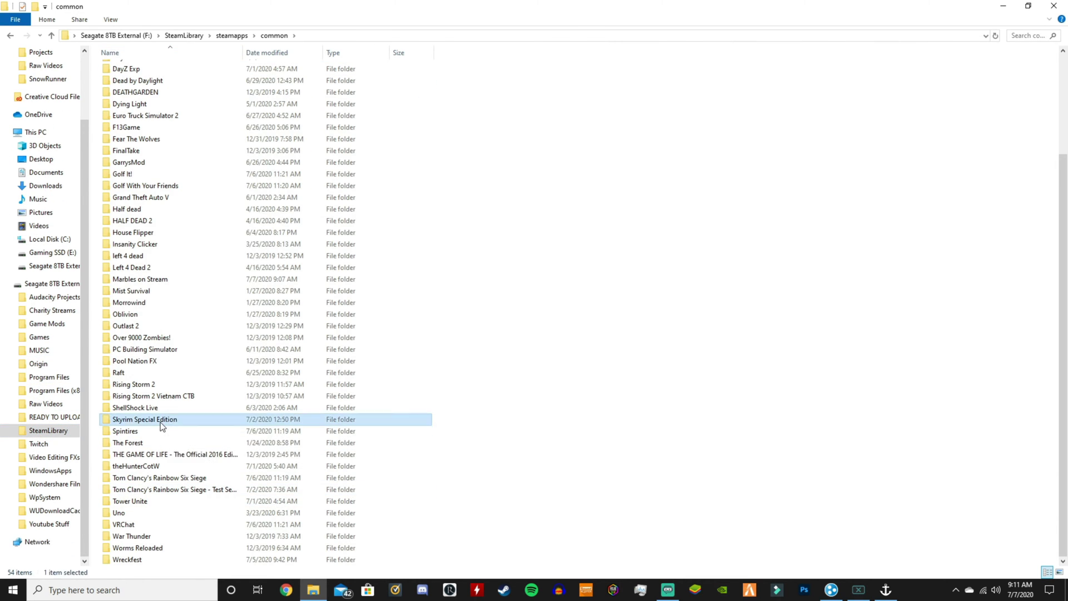
double_click(167, 419)
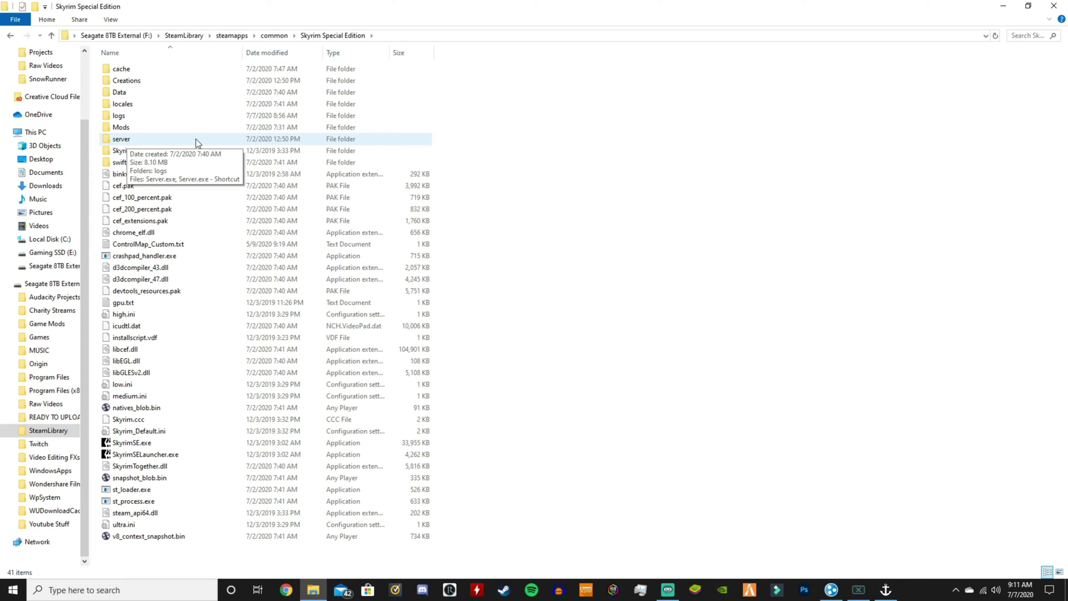
double_click(196, 140)
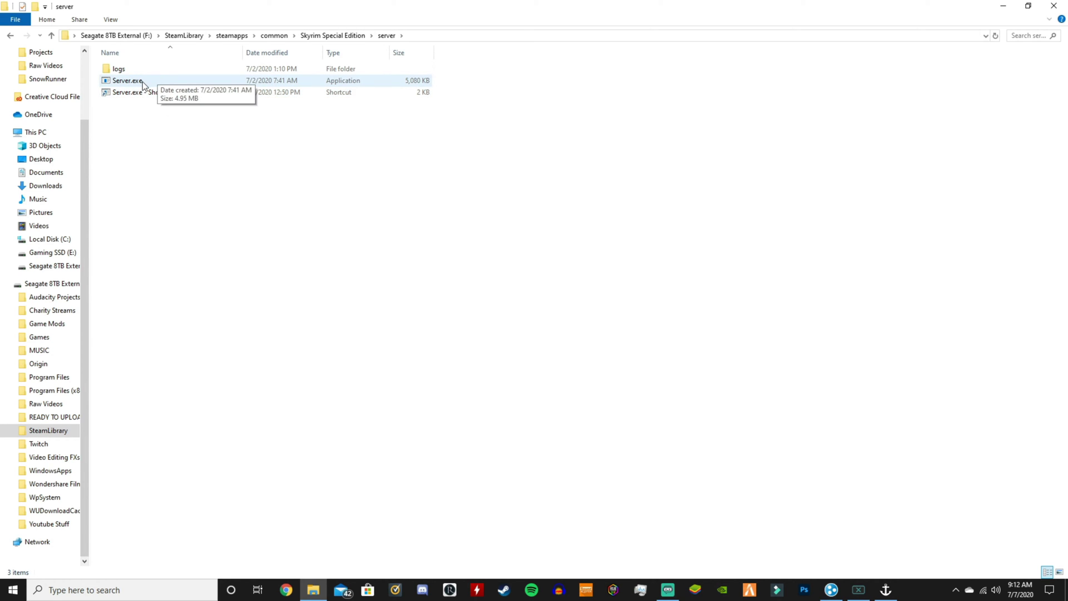
double_click(143, 83)
- Leave the Server.exe console running with server_state started and bring up Skyrim's main menu
click(1054, 6)
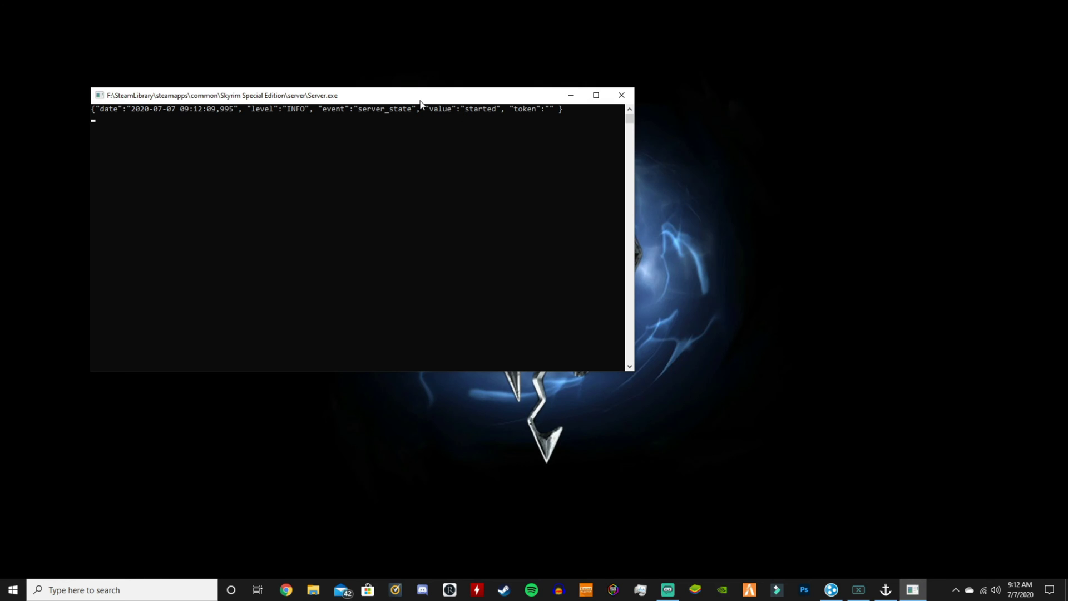
click(565, 95)
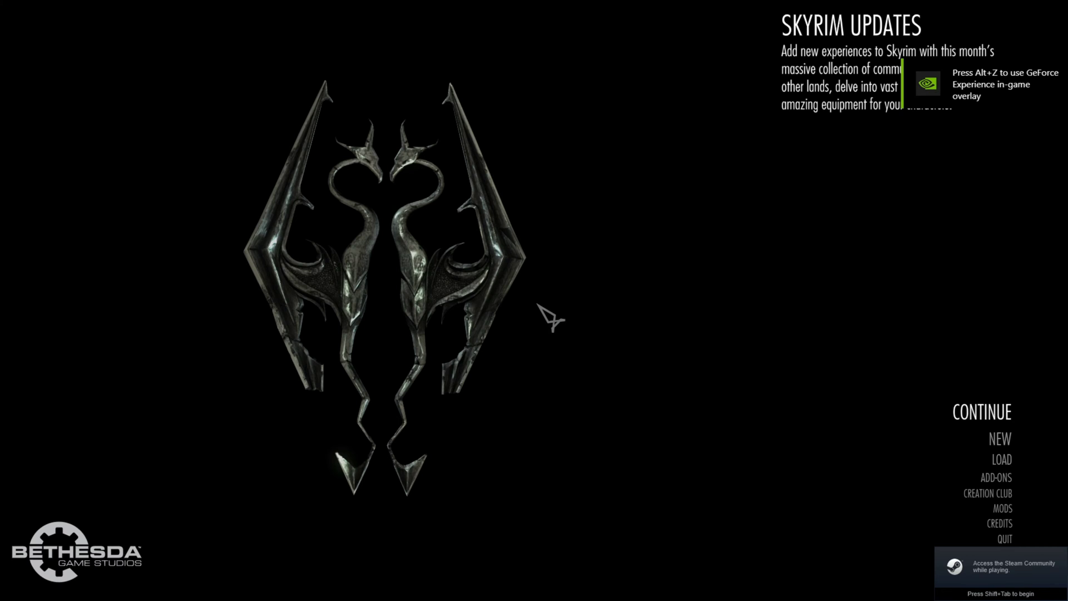
- Continue the last save, then connect by pasting the copied IPv4 address as the server address
click(982, 413)
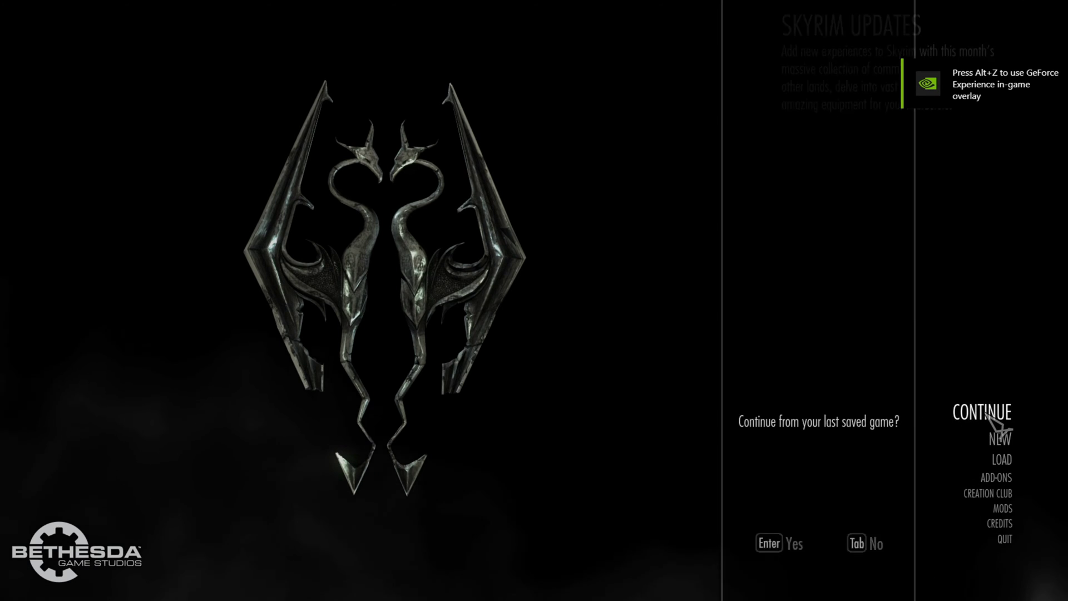
click(768, 545)
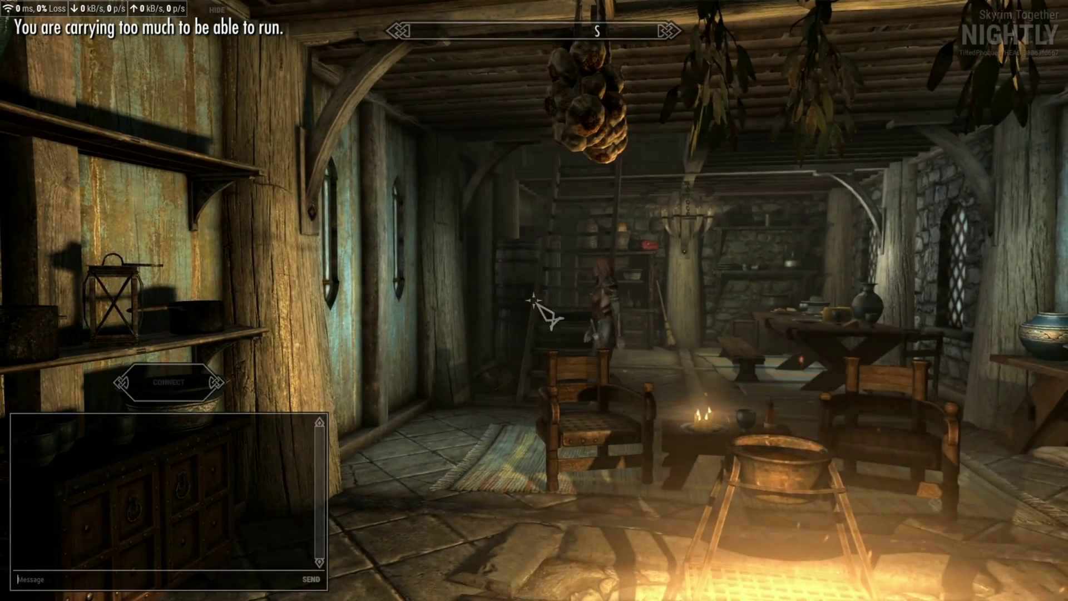
click(183, 382)
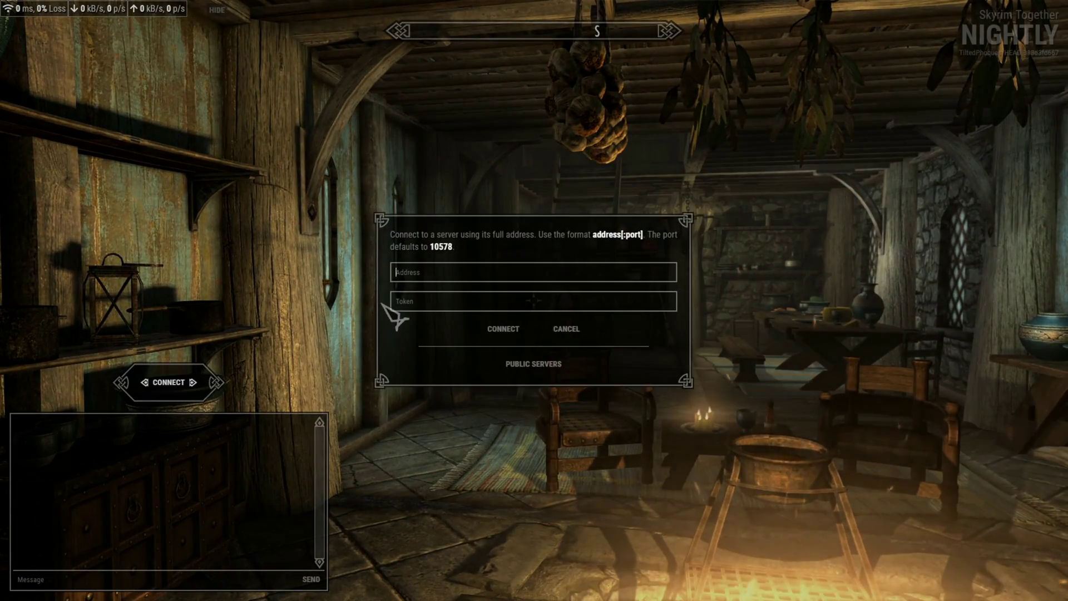
click(428, 278)
text(127.0.0.1)
key(Return)
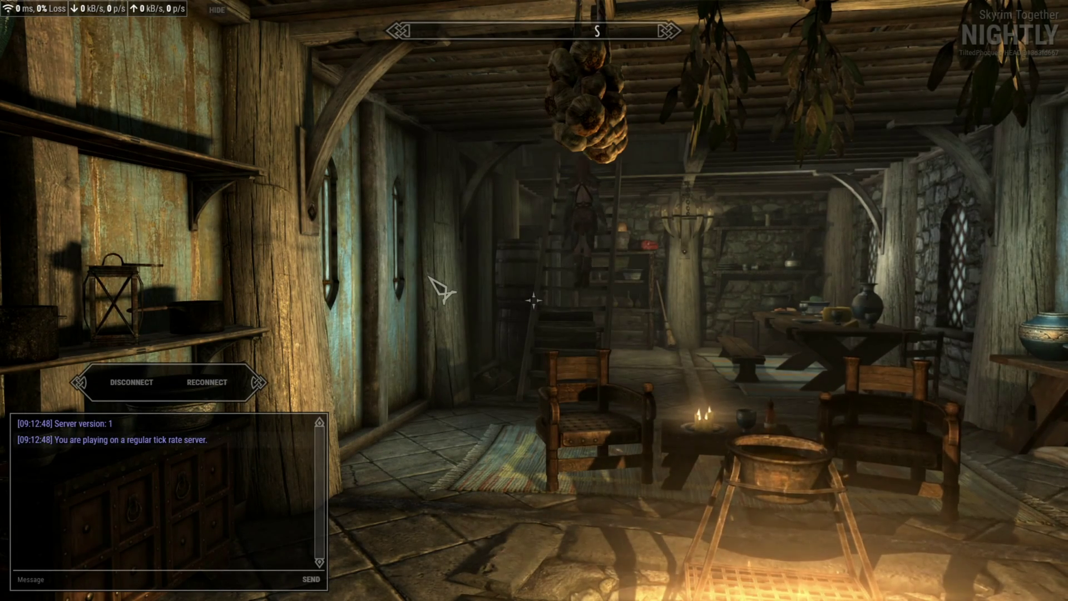
- Check the Server.exe console for the connected/hello log entries, then return to Skyrim
key(alt+Tab)
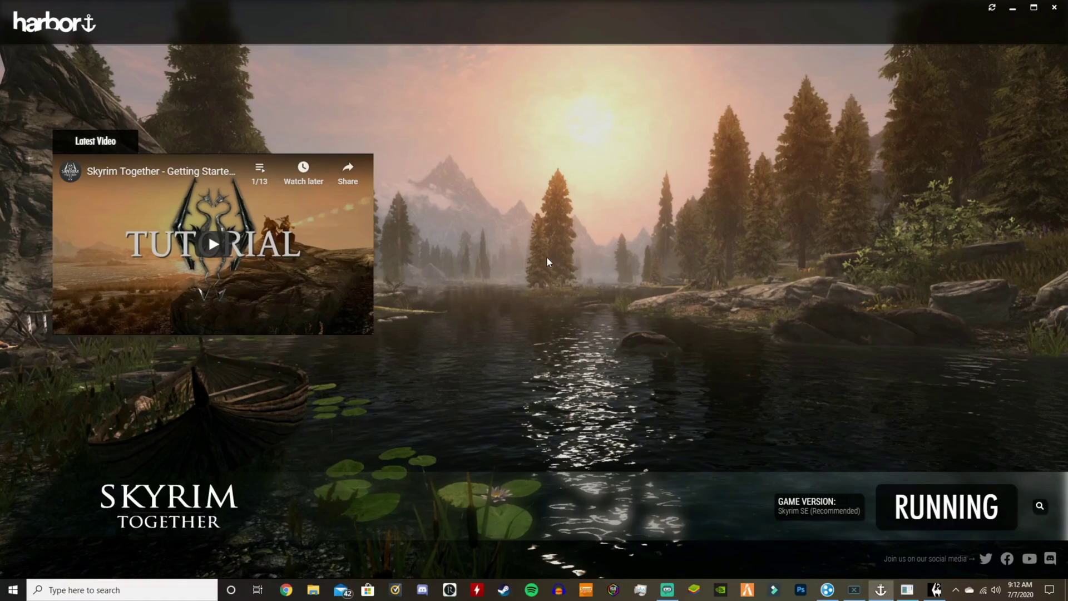
key(alt+Tab)
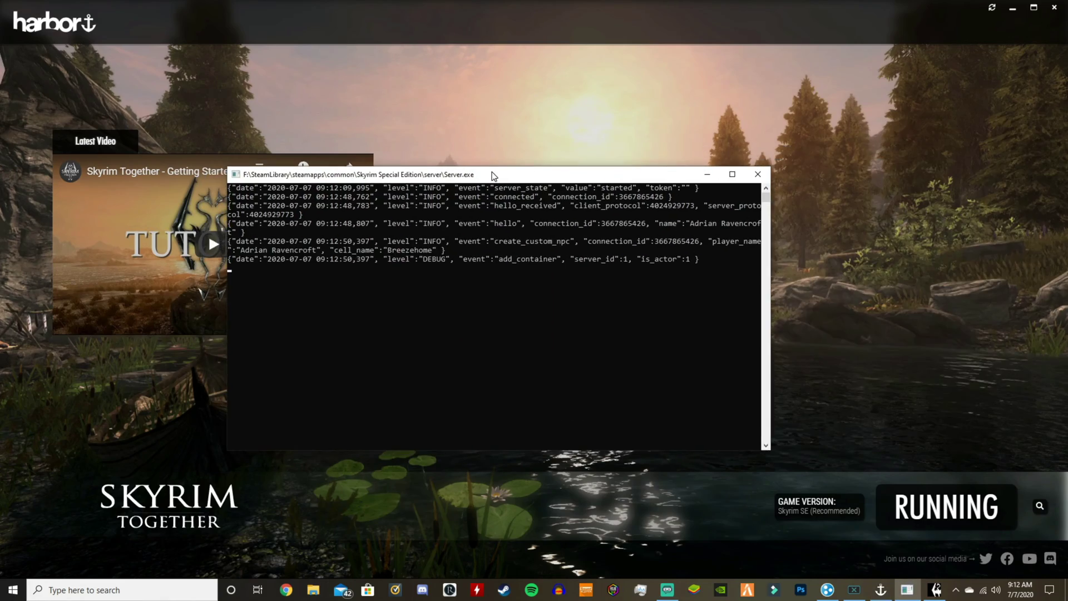
key(alt+Tab)
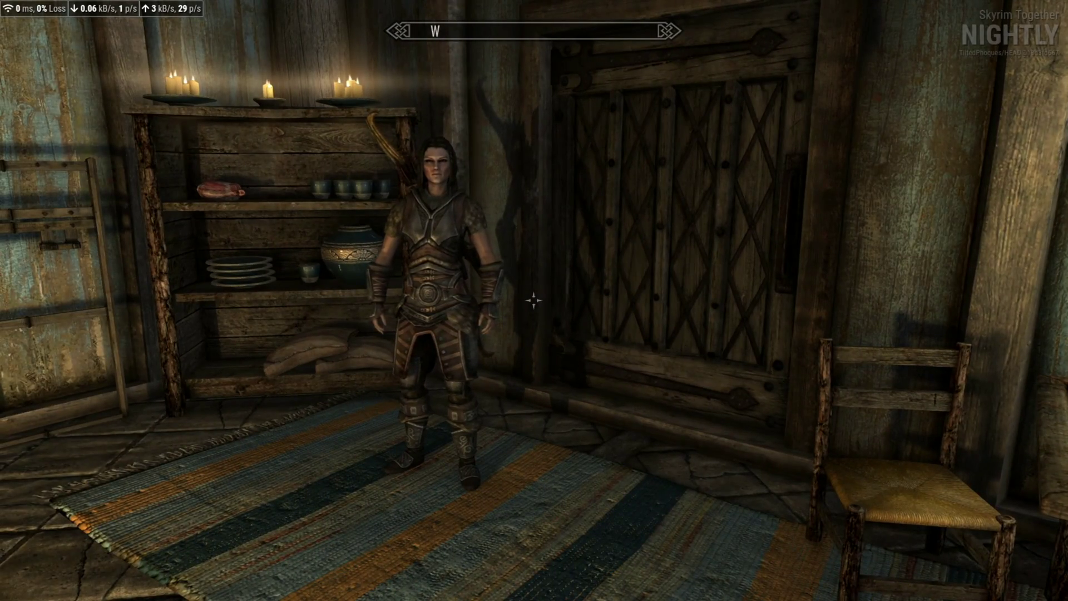
key(j)
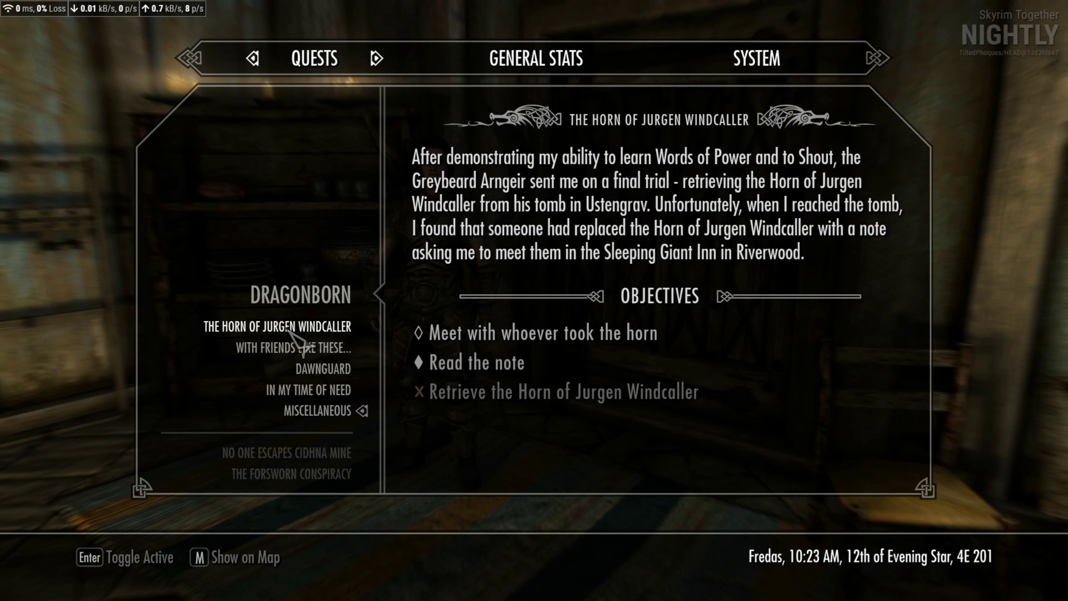
key(Tab)
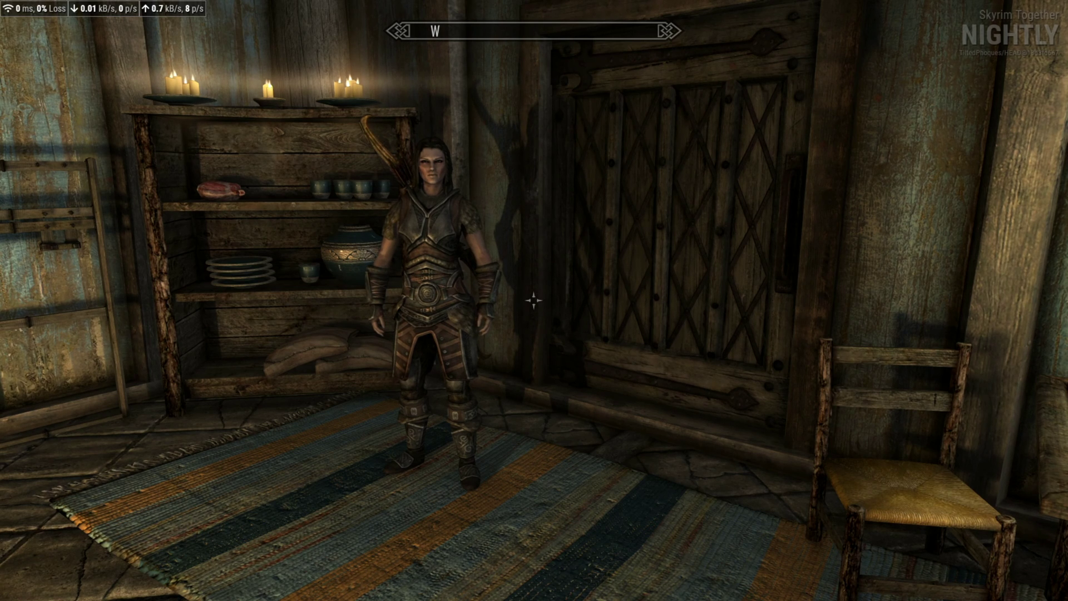
key(alt)
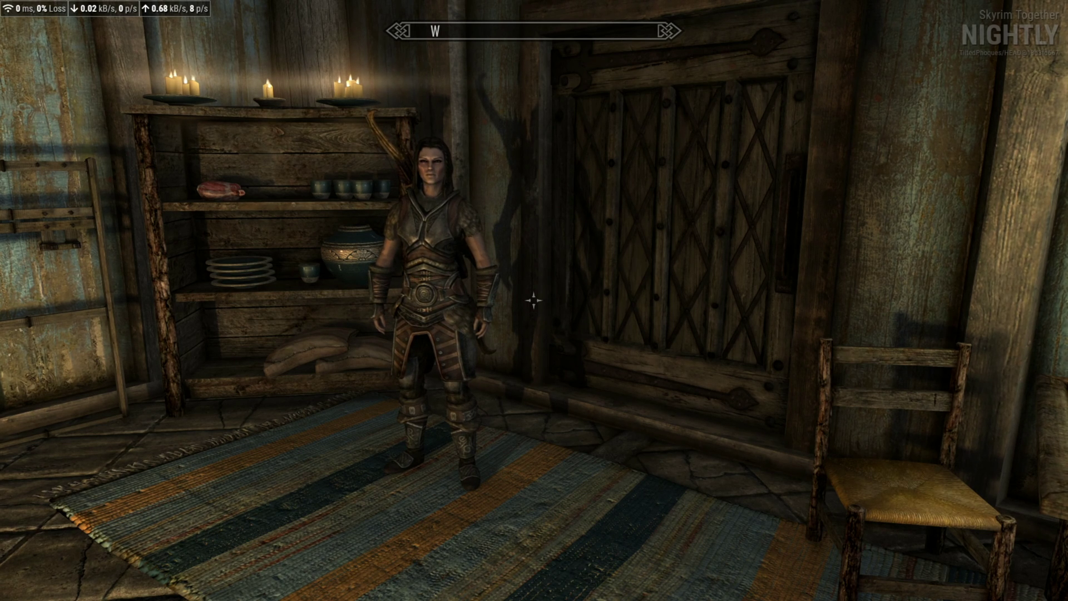
key(shift)
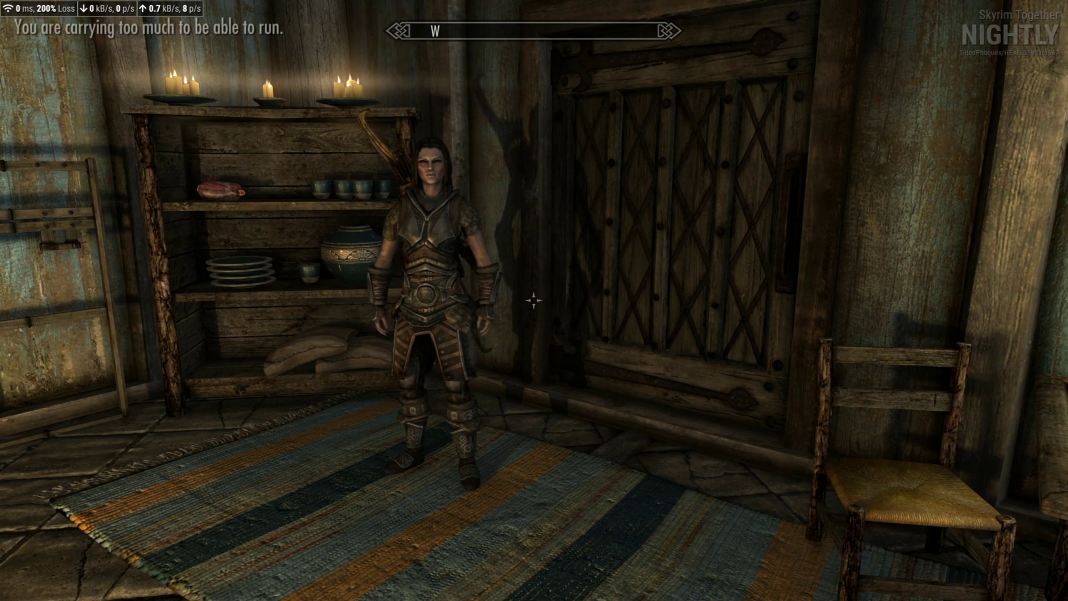